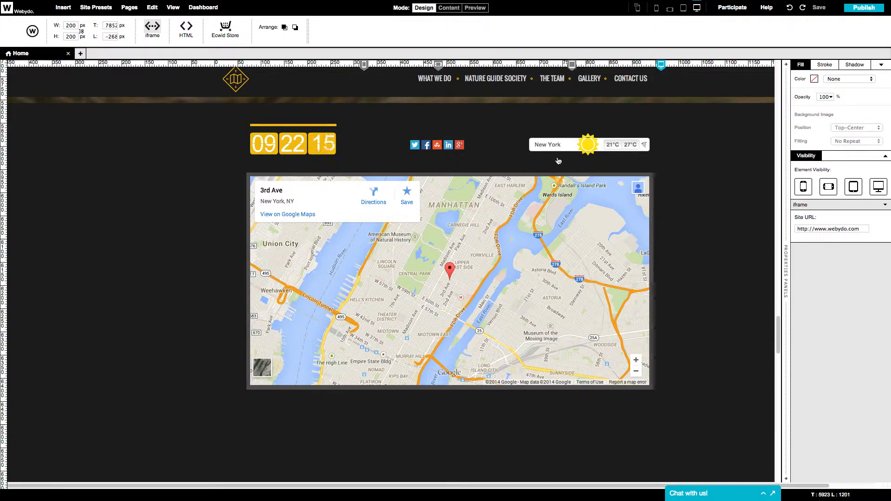
left_click_drag(777, 340, 778, 368)
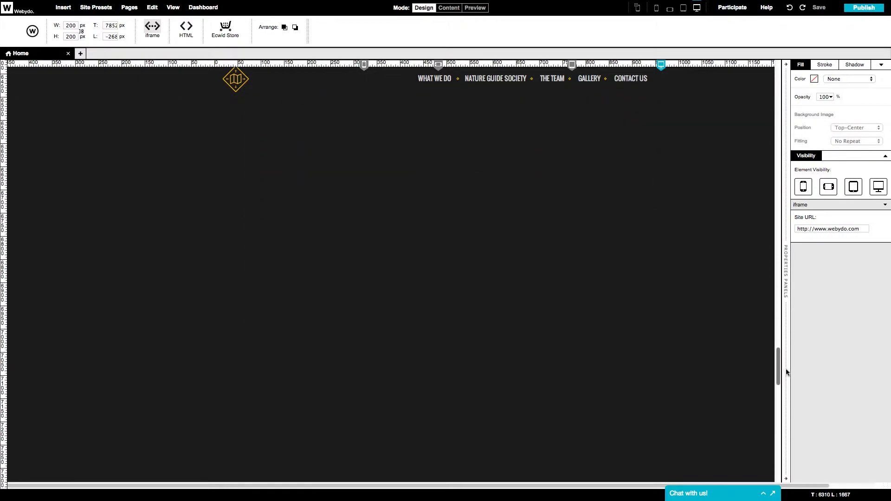
Insert an iframe widget, move it up and left, and confirm its Webydo site URL
left_click(63, 7)
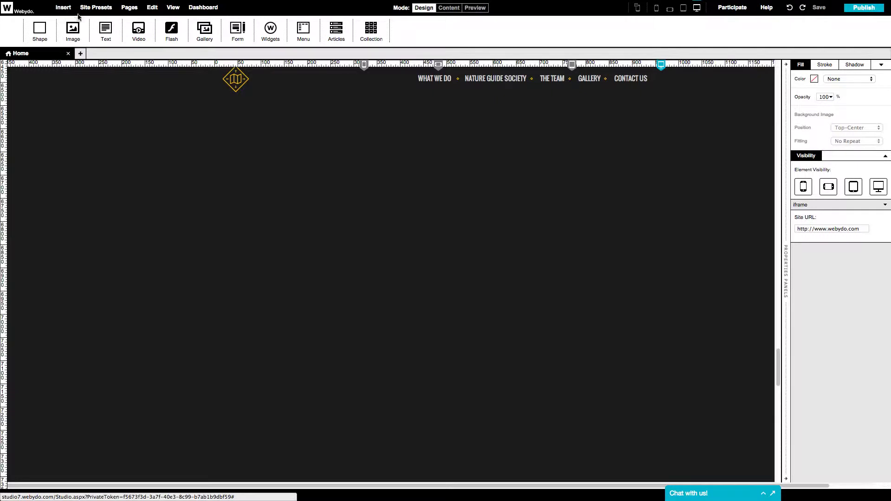
left_click(270, 30)
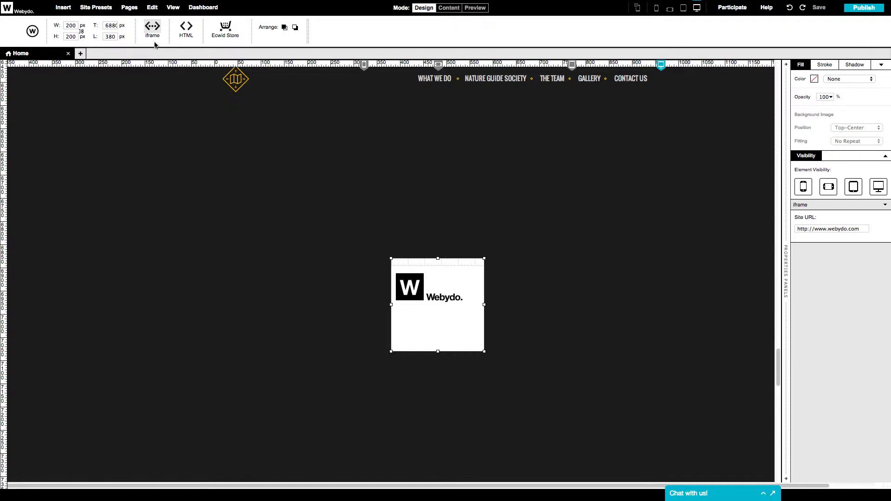
left_click_drag(431, 327, 359, 249)
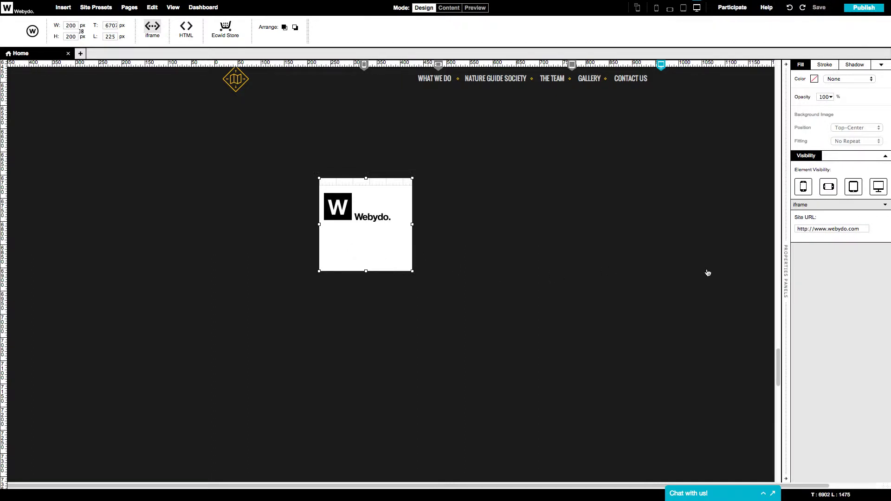
triple_click(832, 229)
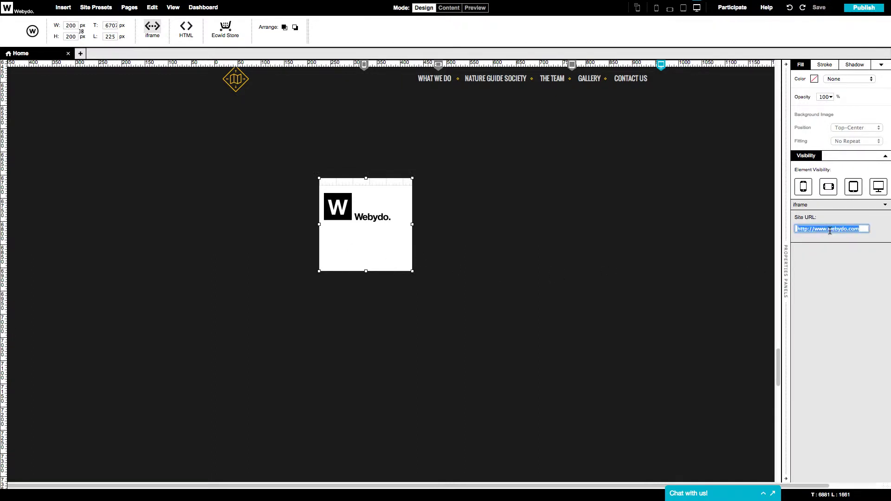
key("Return")
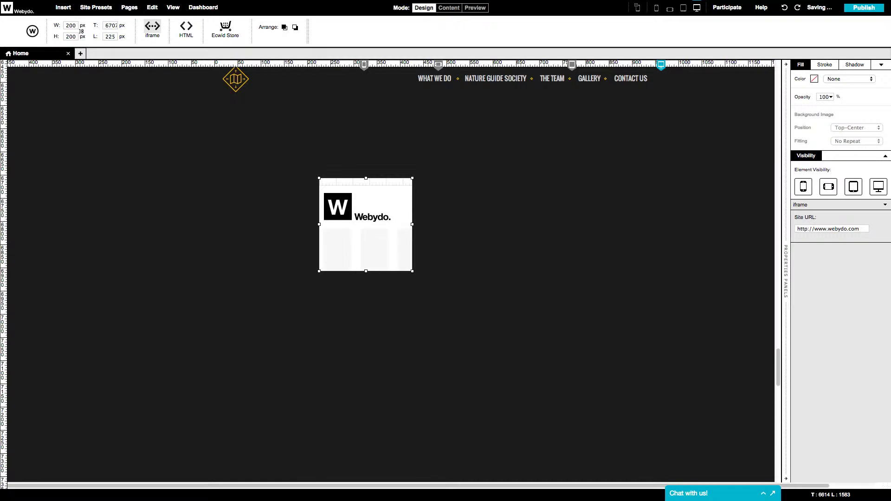
Resize the iframe to about 1004 by 568 px and shift it left
left_click_drag(413, 271, 753, 442)
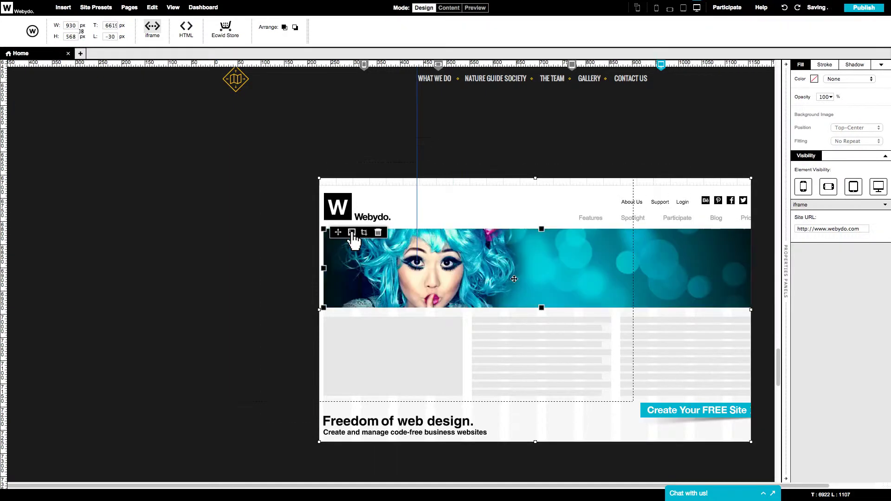
left_click_drag(749, 237, 631, 197)
left_click_drag(632, 269, 667, 269)
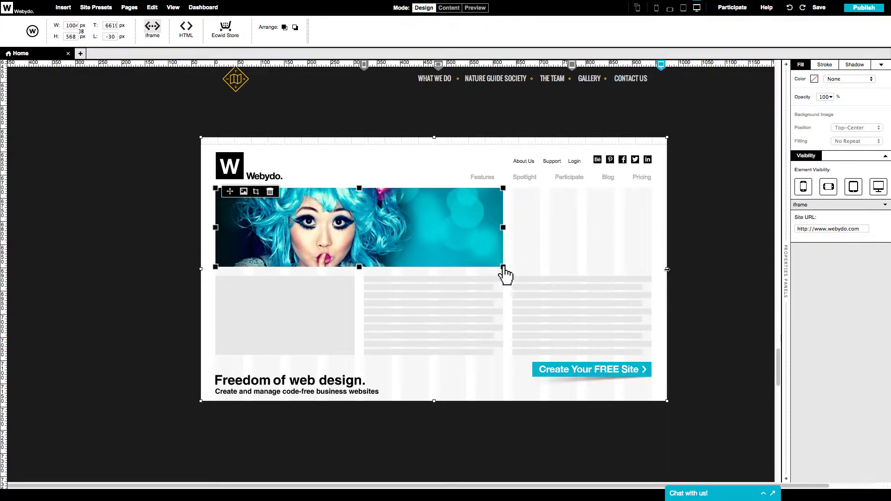
Swap the iframe for an HTML element, delete that empty HTML box, and add a new widget
left_click(185, 28)
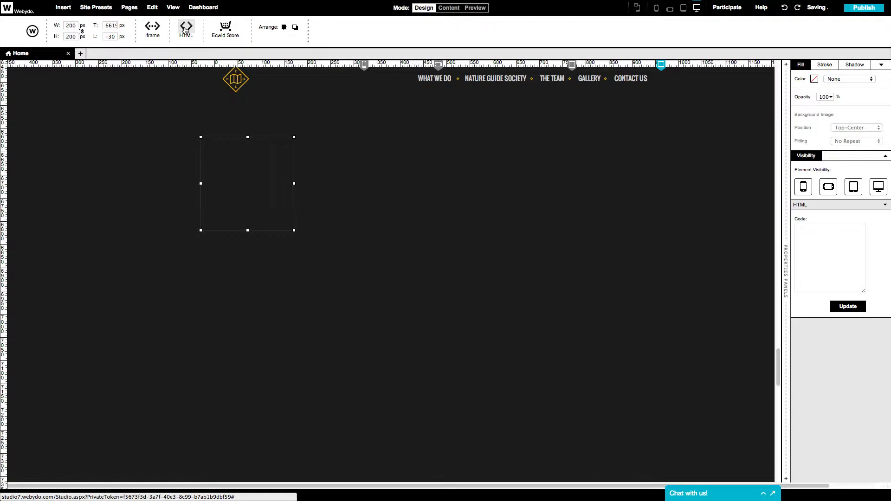
left_click_drag(780, 365, 784, 332)
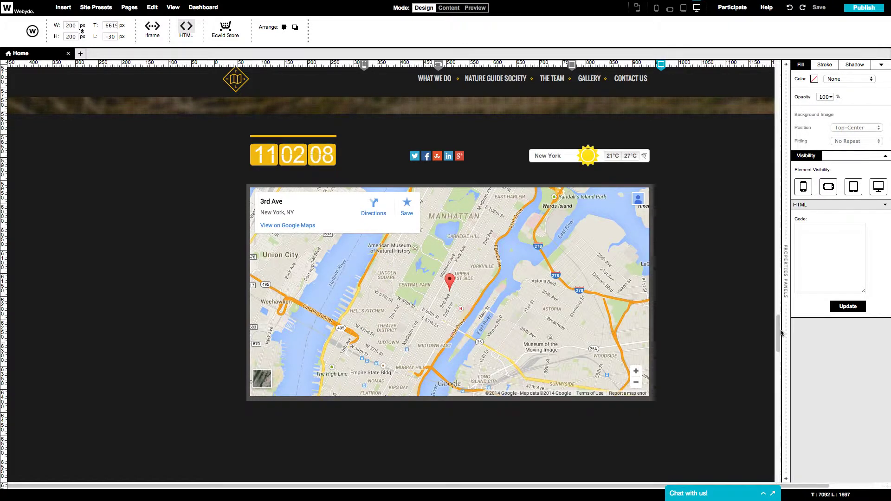
left_click_drag(784, 334, 778, 367)
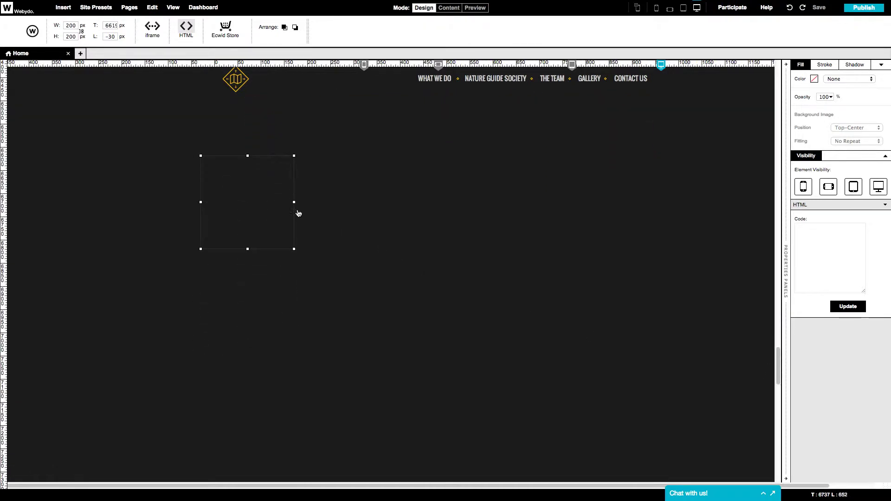
key("Delete")
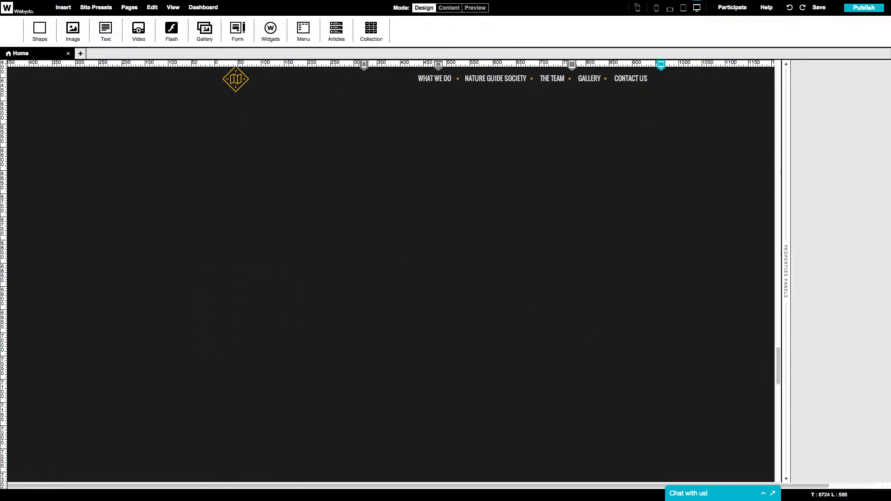
left_click(272, 29)
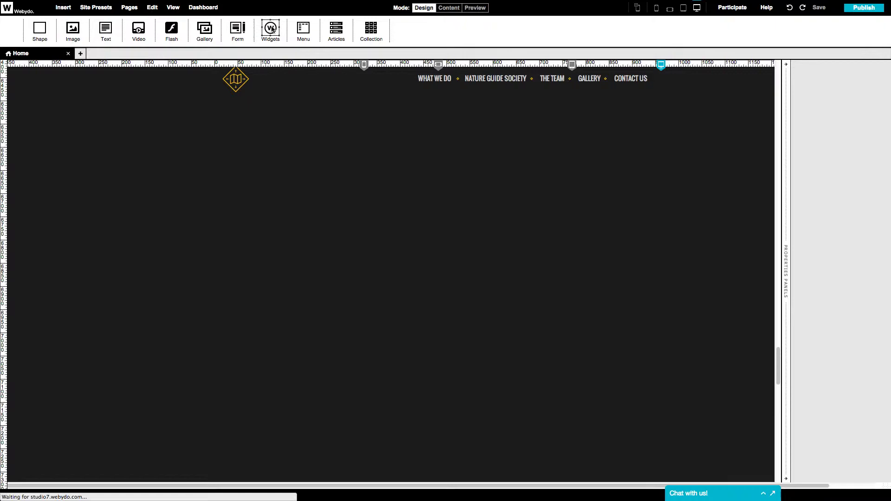
Make the new widget an HTML element, then select Google Maps' embed code for 3rd Avenue, NY
left_click(186, 29)
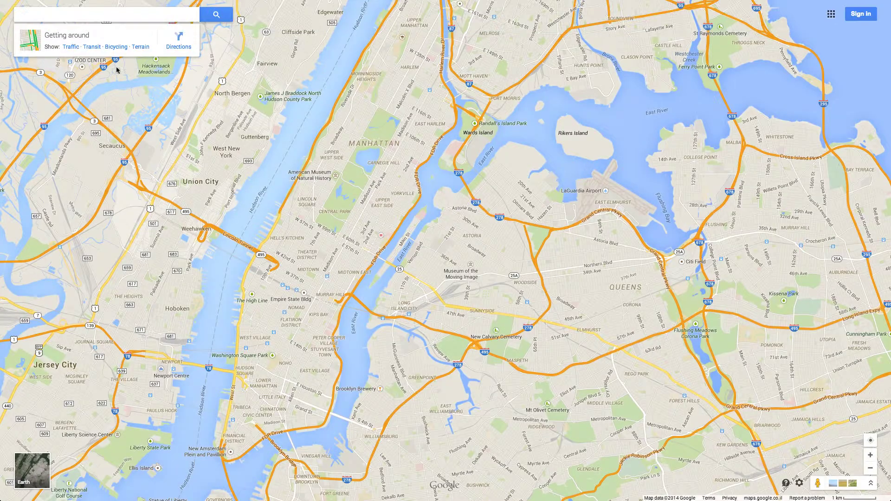
type("3rd Avenue, NY")
key("Return")
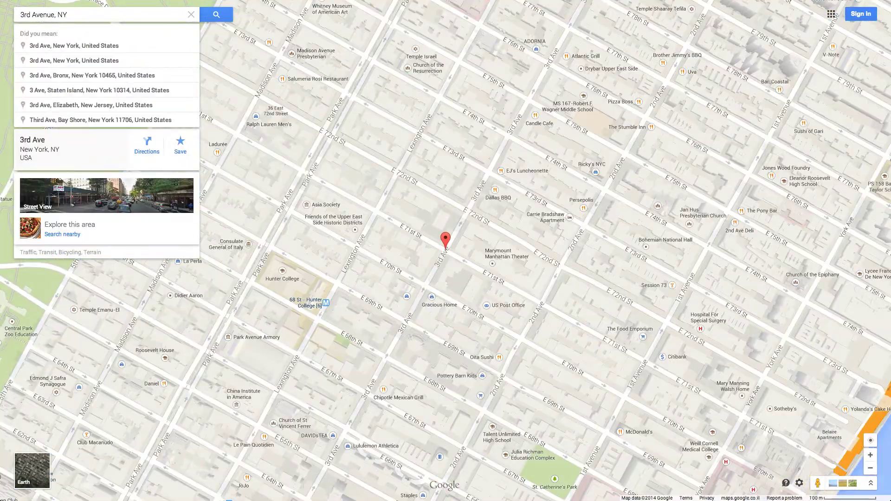
left_click(799, 483)
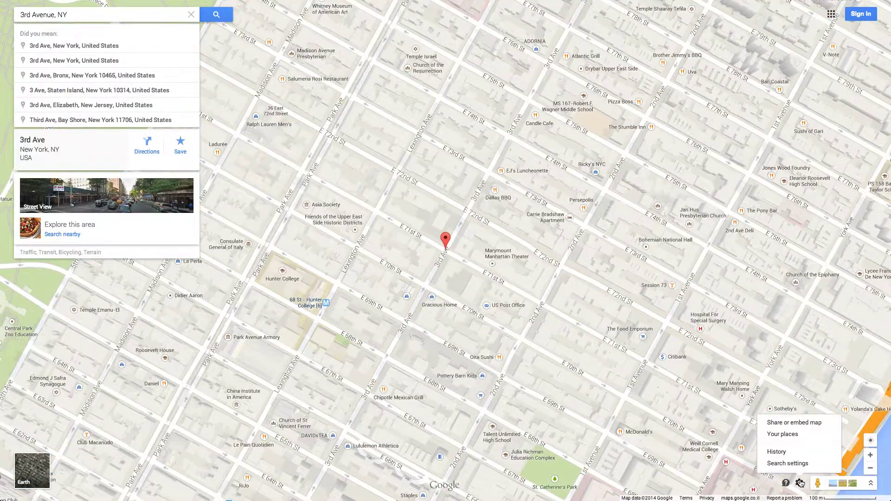
left_click(794, 424)
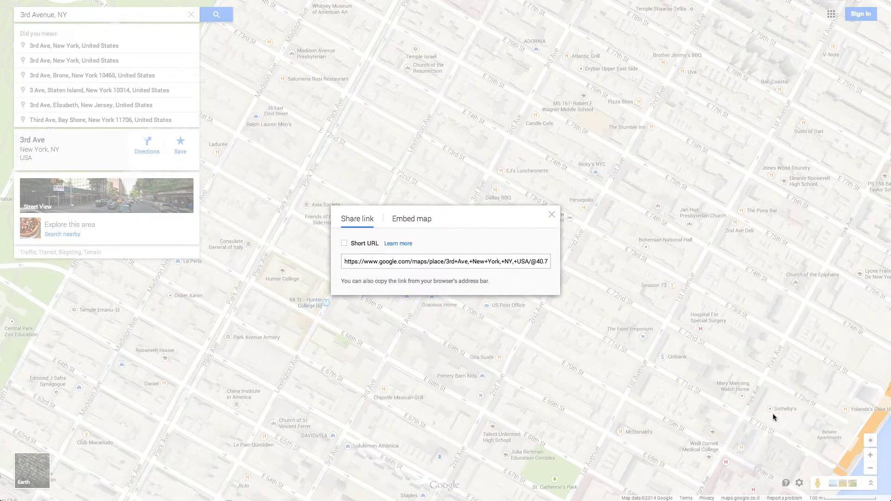
left_click(418, 223)
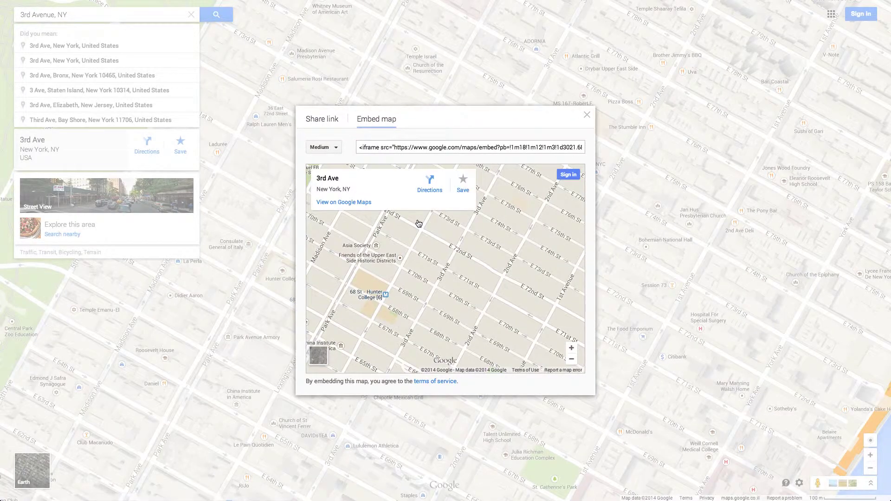
left_click(431, 147)
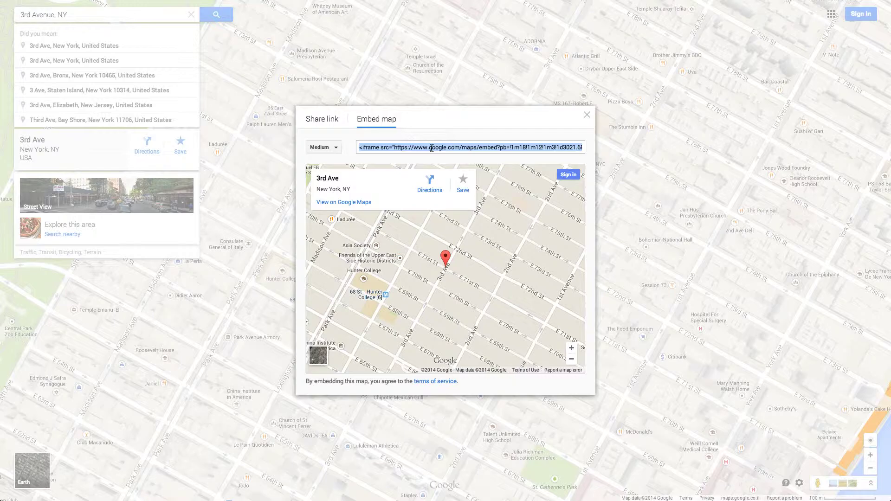
Paste the 3rd Ave map embed code into the HTML element, reposition it, and set width 950
left_click(69, 11)
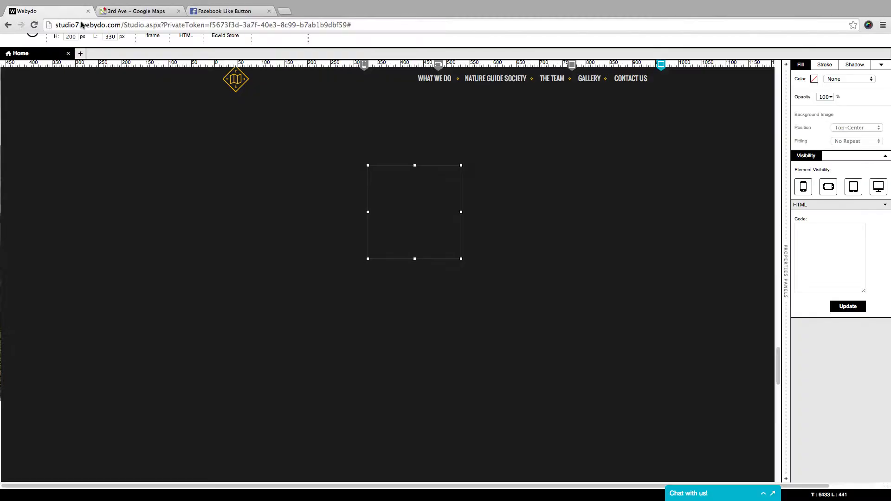
left_click(814, 255)
key("ctrl+v")
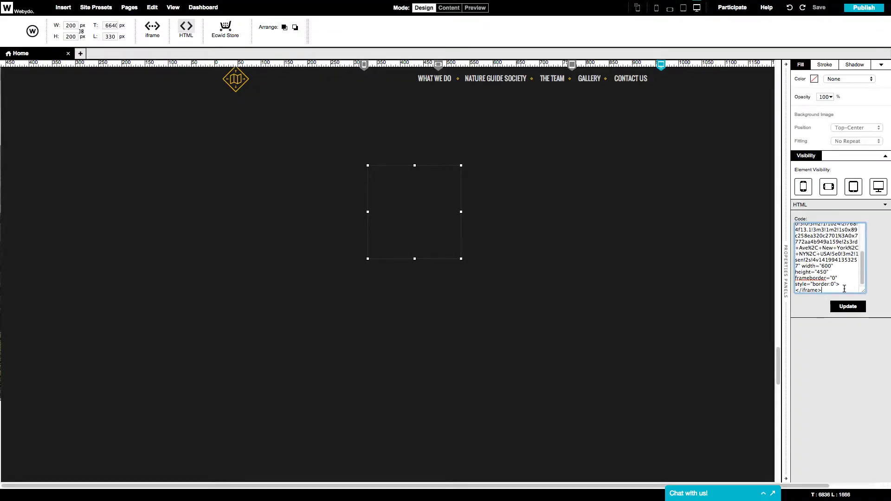
left_click(848, 307)
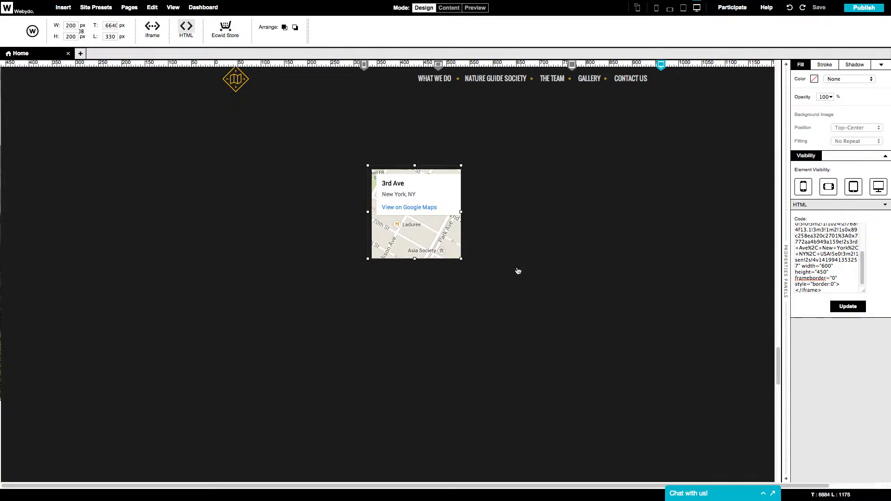
mouse_move(445, 243)
left_mouse_down()
mouse_move(294, 224)
mouse_move(692, 368)
left_mouse_up()
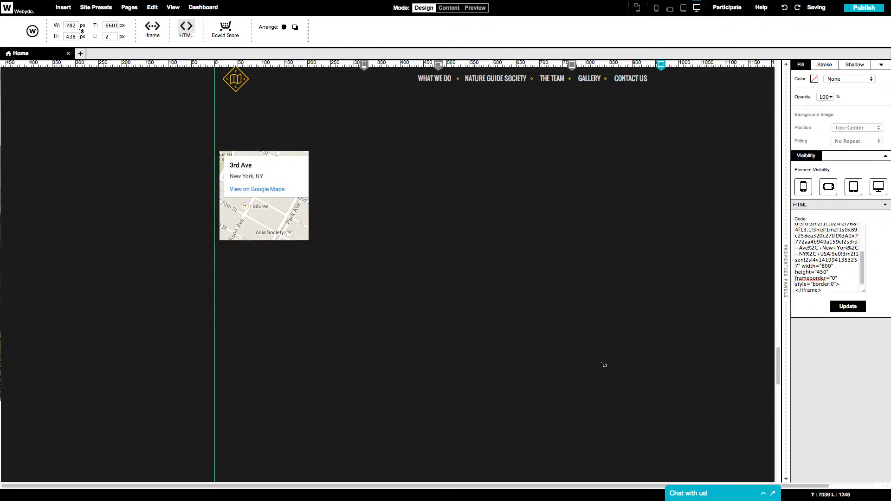
left_click(823, 267)
left_click_drag(823, 266, 832, 268)
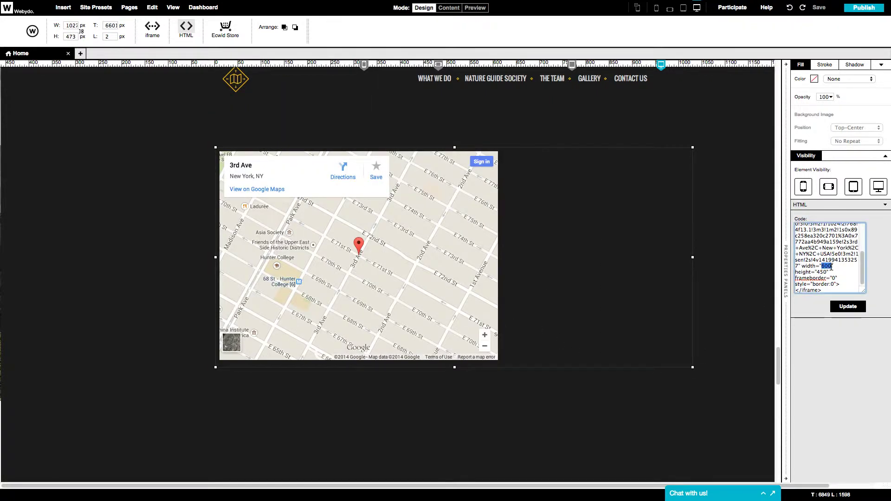
type("950")
left_click(849, 309)
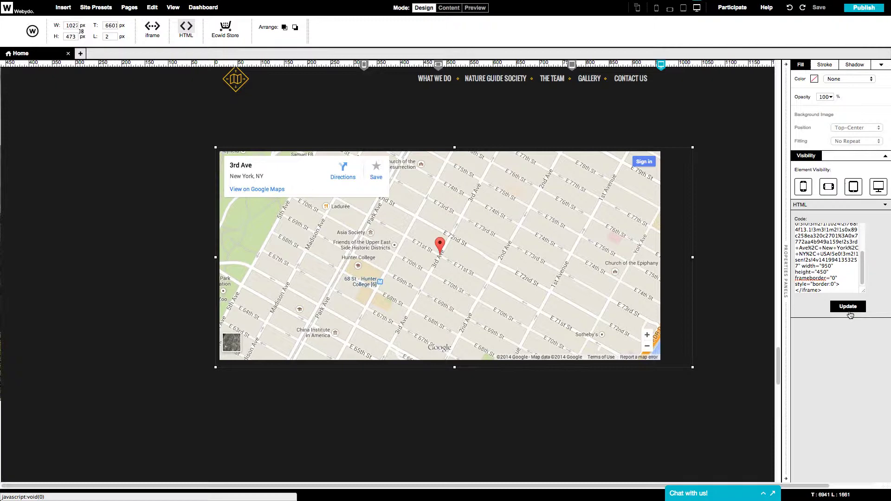
Drop a new HTML code element below the embedded map
left_click(63, 7)
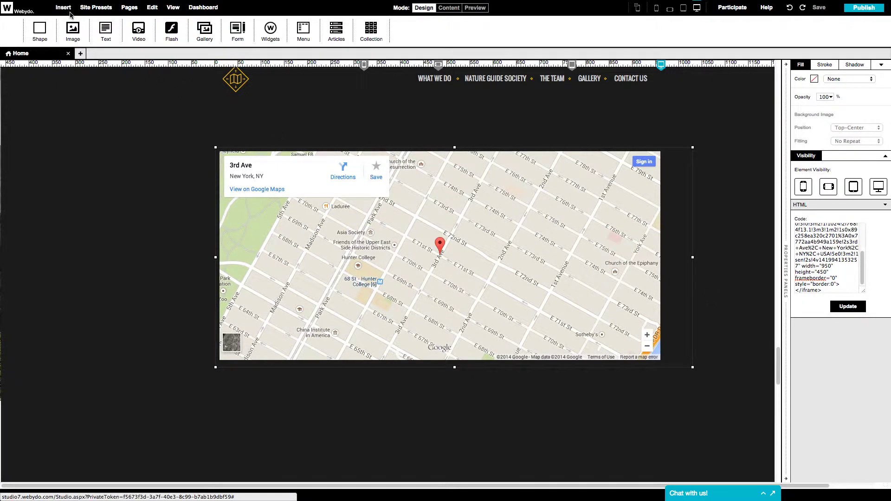
left_click_drag(270, 32, 294, 391)
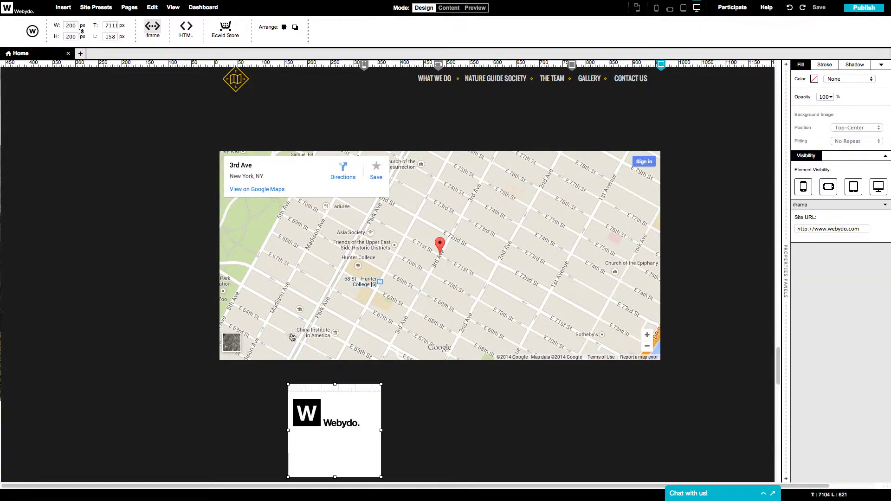
left_click(189, 27)
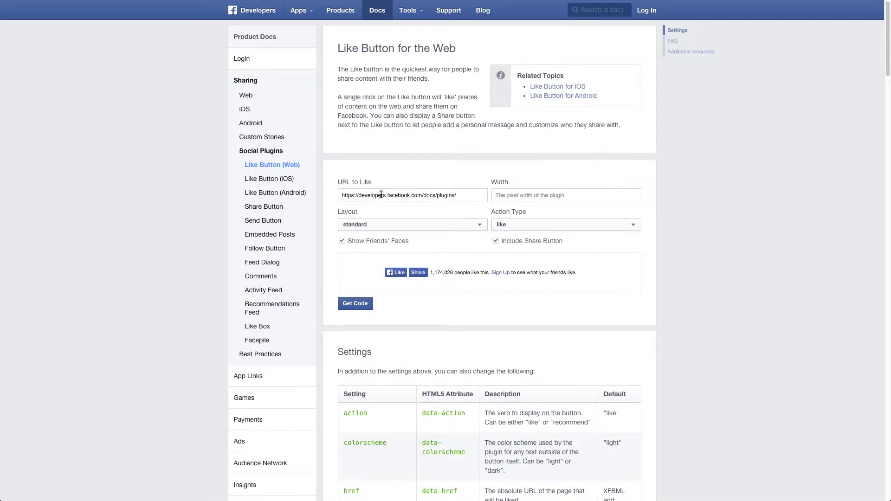
Set the Like button layout to button_count and select its generated IFRAME code
left_click(382, 223)
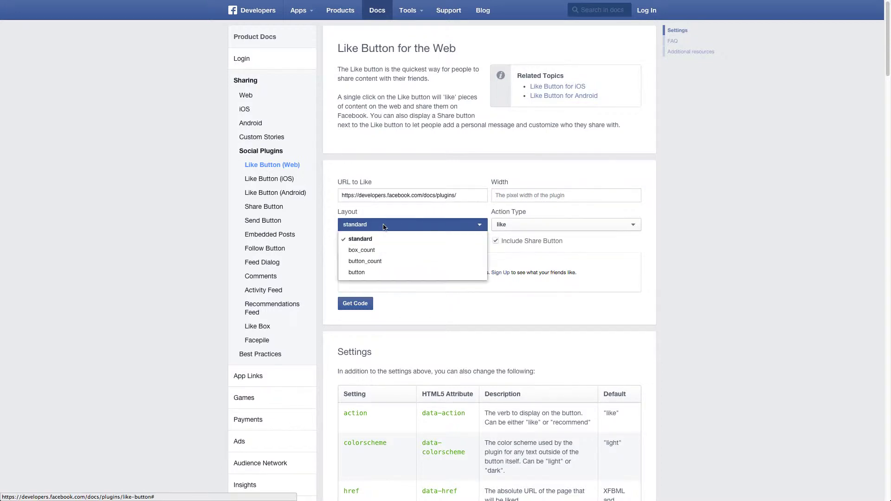
left_click(382, 260)
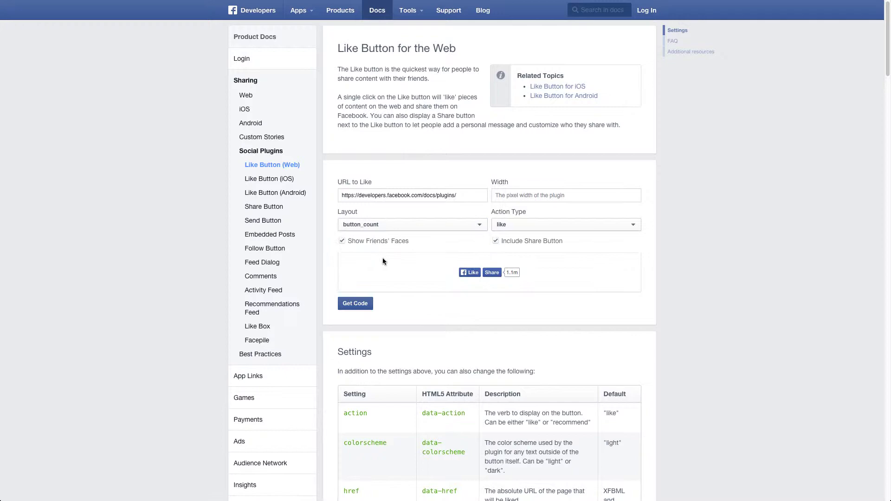
left_click(359, 305)
left_click(356, 117)
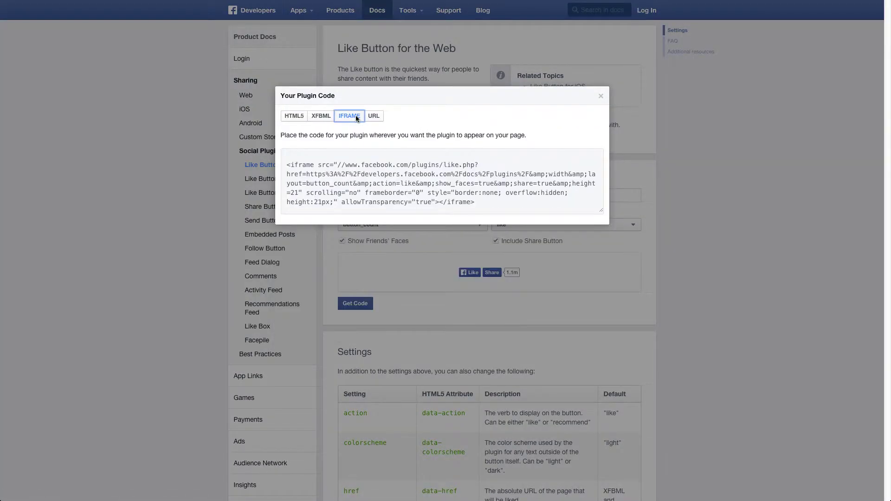
left_click(356, 177)
Paste the Like button iframe code into the HTML element and shrink it to about 178x41
mouse_move(446, 1)
left_click(64, 20)
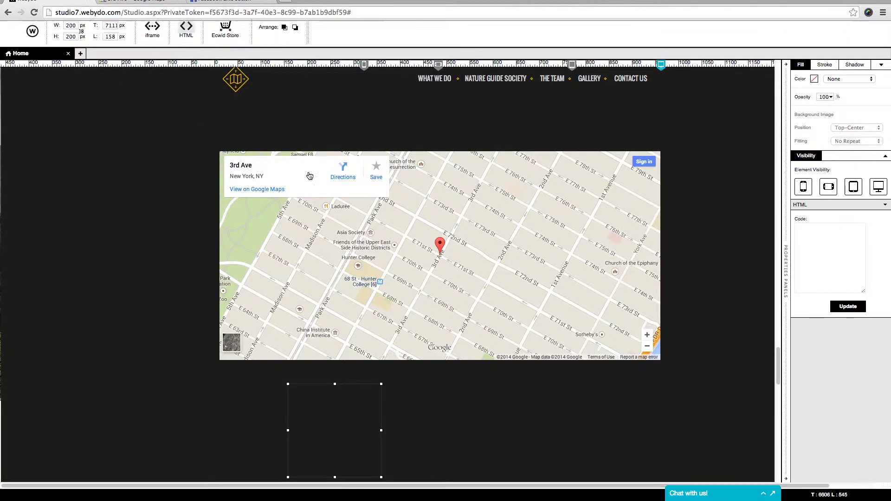
left_click(808, 235)
key("ctrl+v")
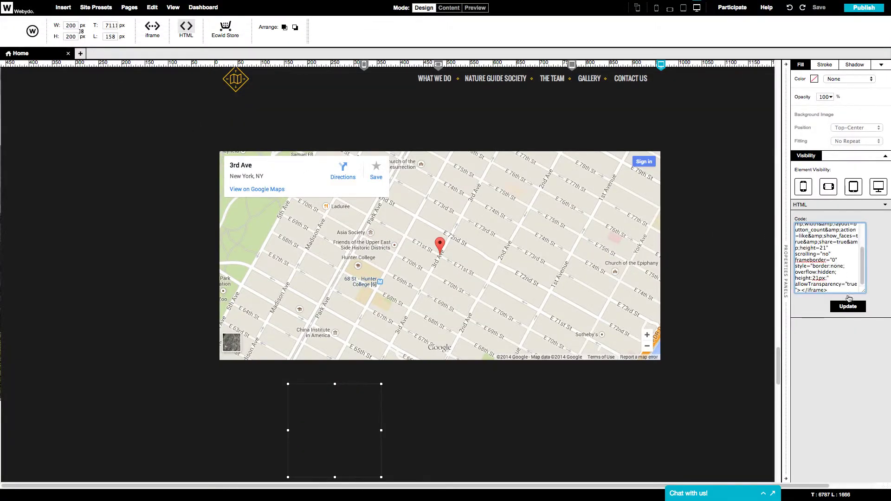
left_click(850, 310)
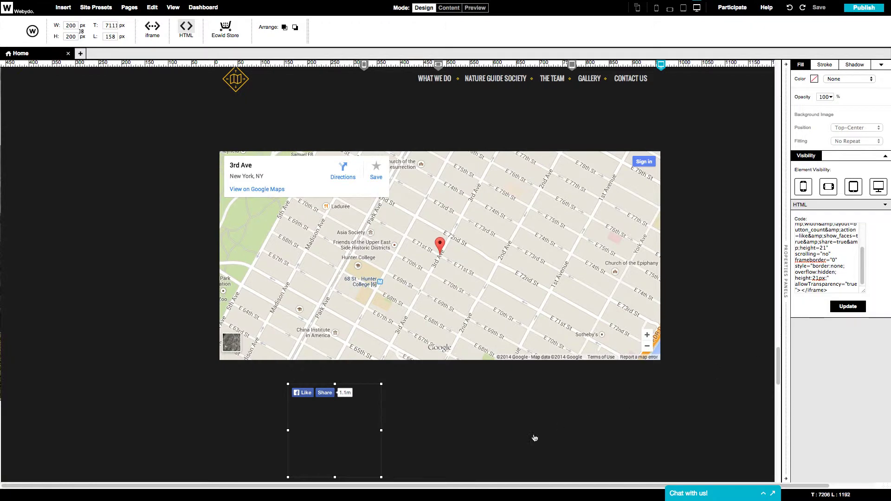
mouse_move(381, 478)
left_mouse_down()
mouse_move(372, 404)
mouse_move(251, 385)
left_mouse_up()
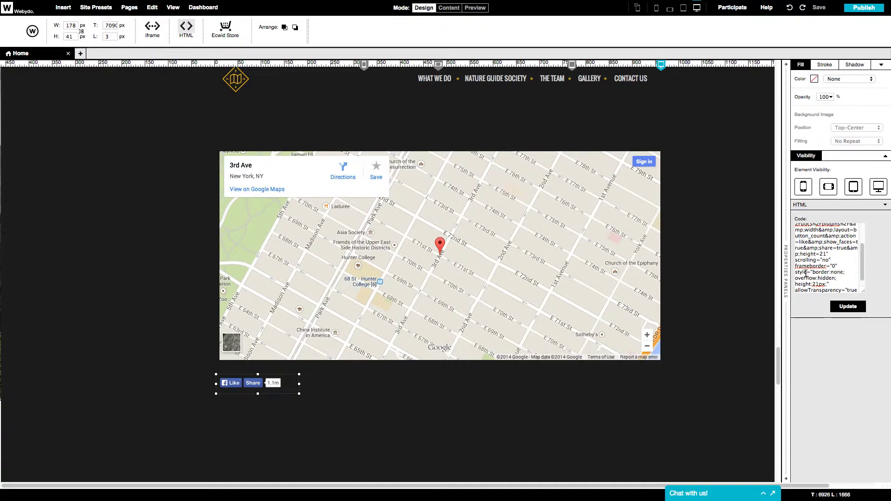
left_click(848, 309)
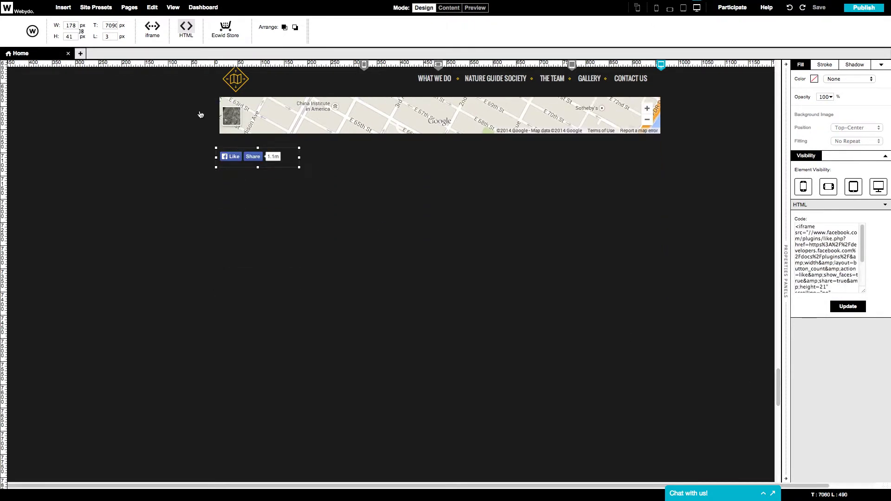
Add an Ecwid store with Store Id 55302 below the Like button, then open the page's code settings
left_click(65, 8)
left_click_drag(270, 29, 255, 211)
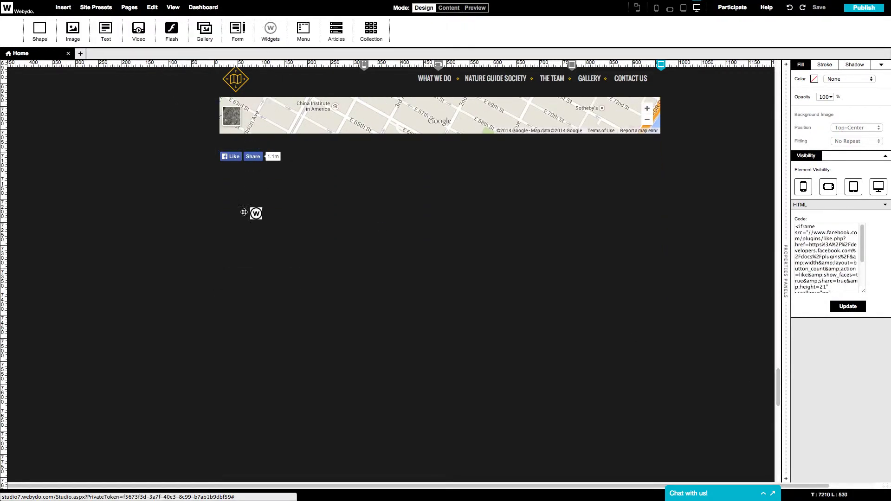
left_click(225, 28)
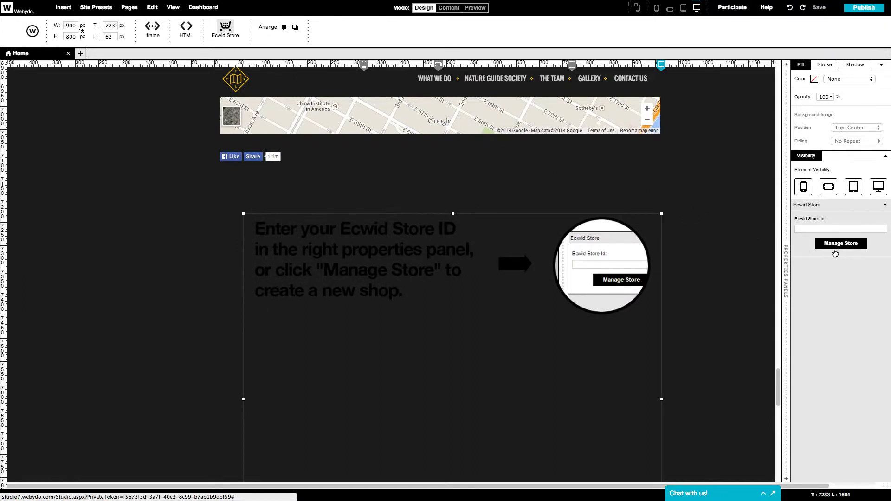
left_click(827, 228)
type("55302")
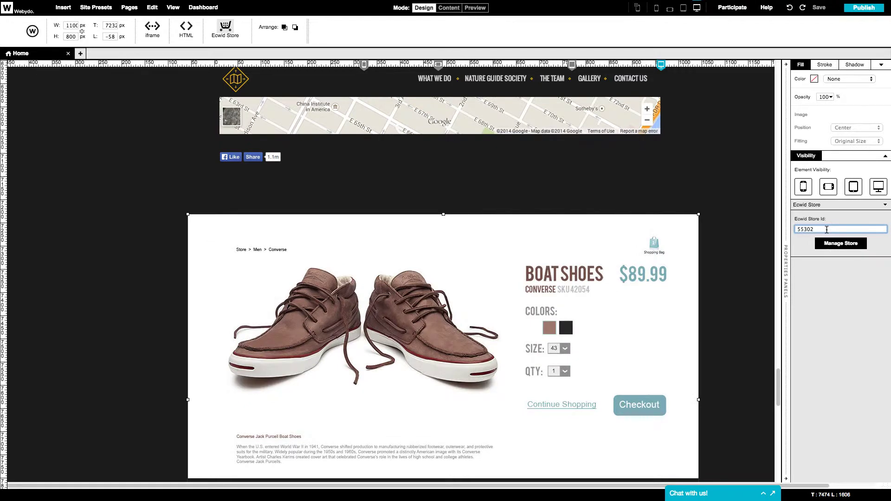
key("Return")
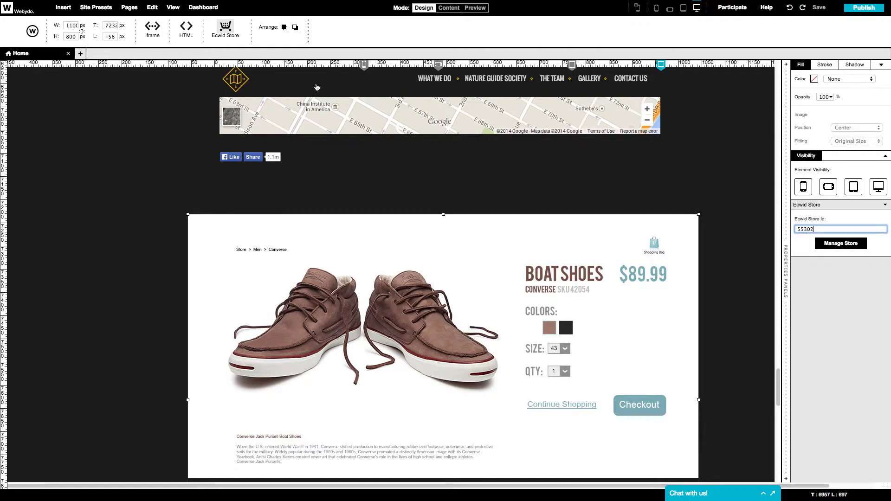
left_click(130, 8)
mouse_move(446, 241)
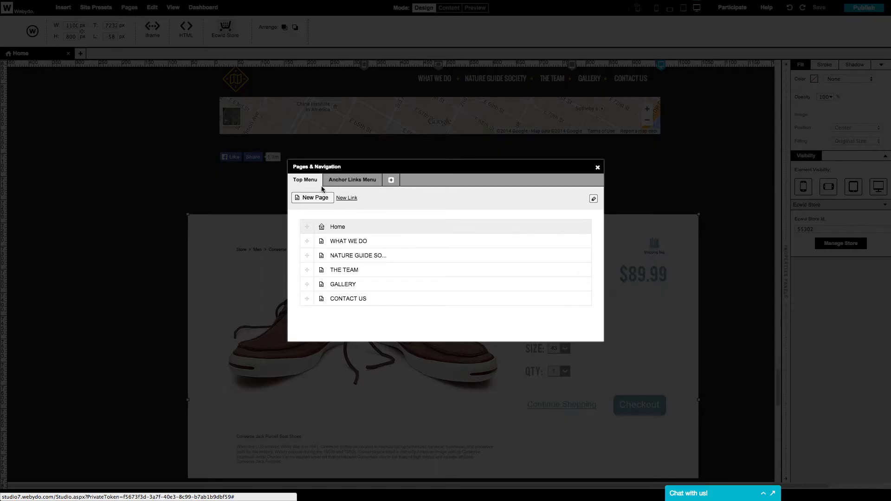
left_click(535, 242)
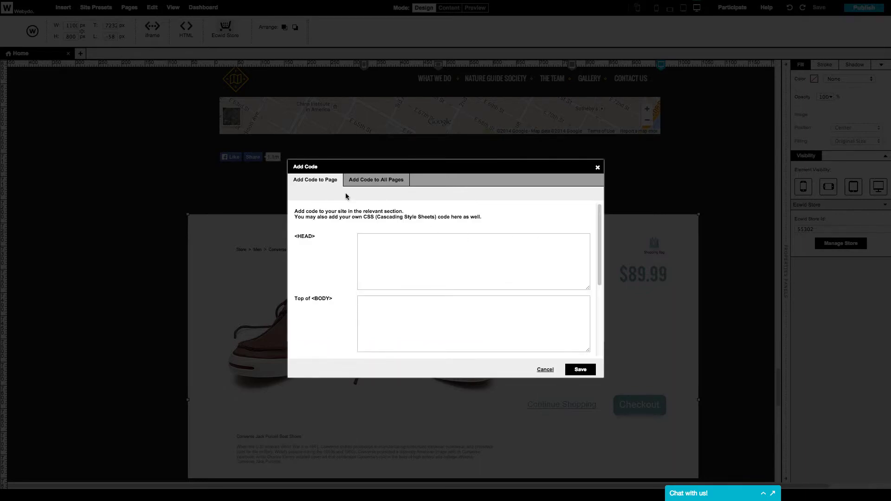
left_click(381, 189)
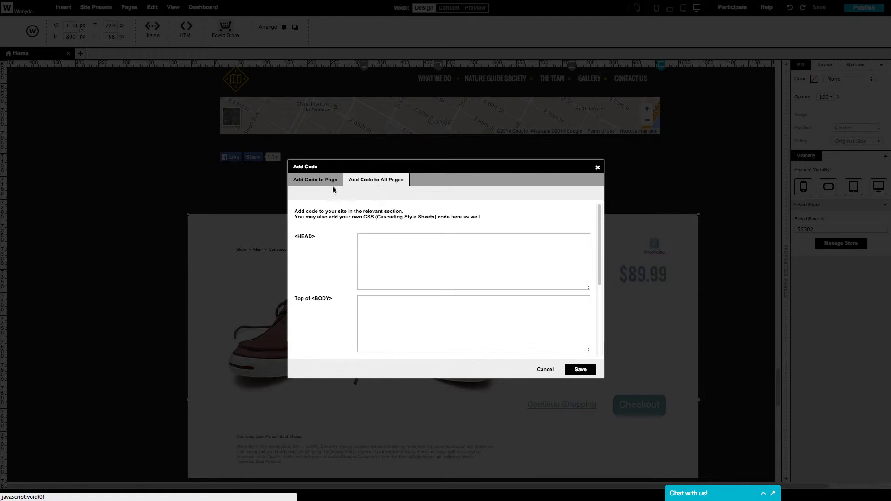
left_click(313, 188)
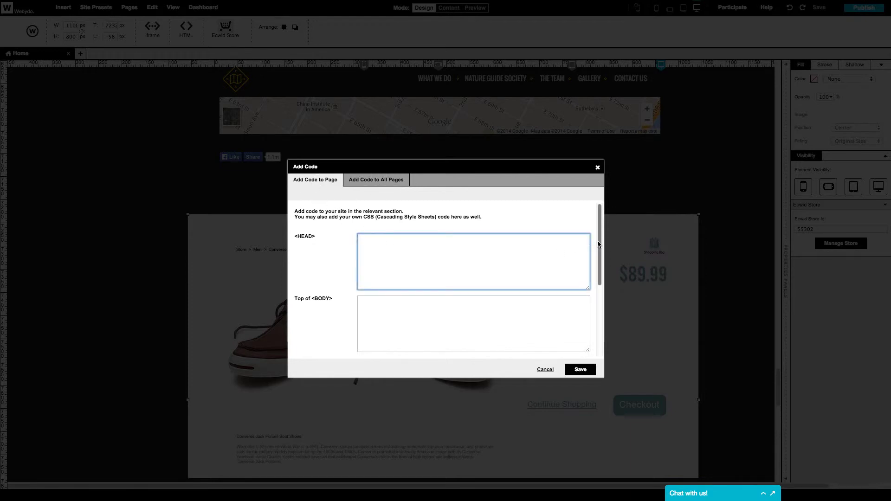
left_click_drag(598, 246, 602, 321)
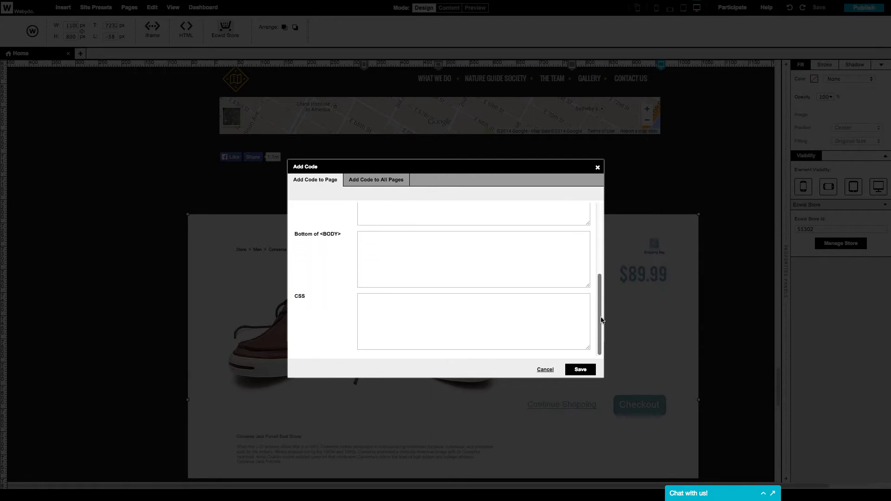
left_click(491, 306)
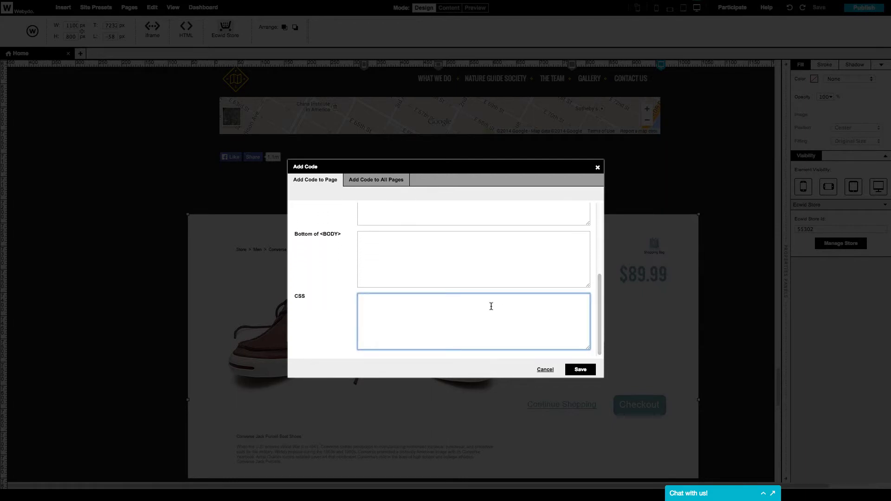